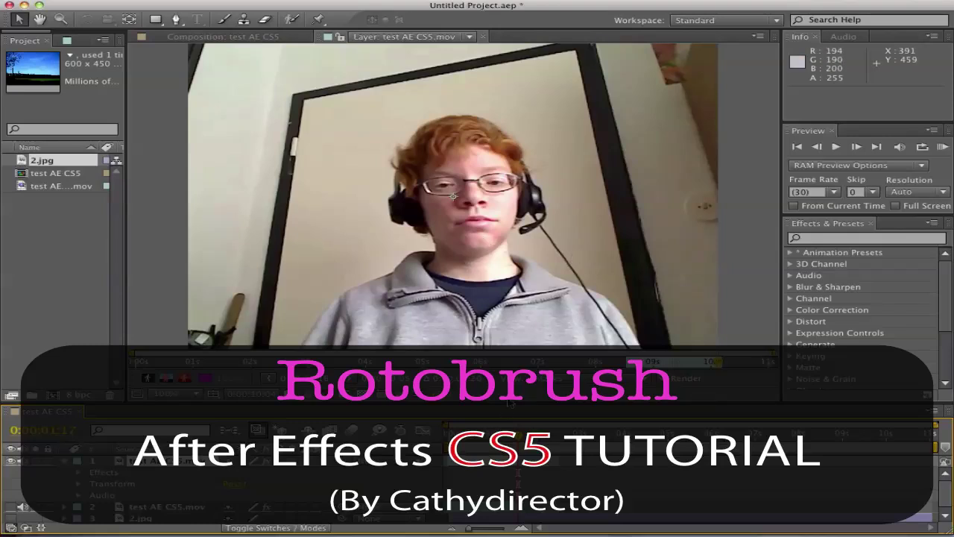
Drag the Layer/Timeline divider upward so all three layers are visible in the timeline.
drag(513, 402, 527, 354)
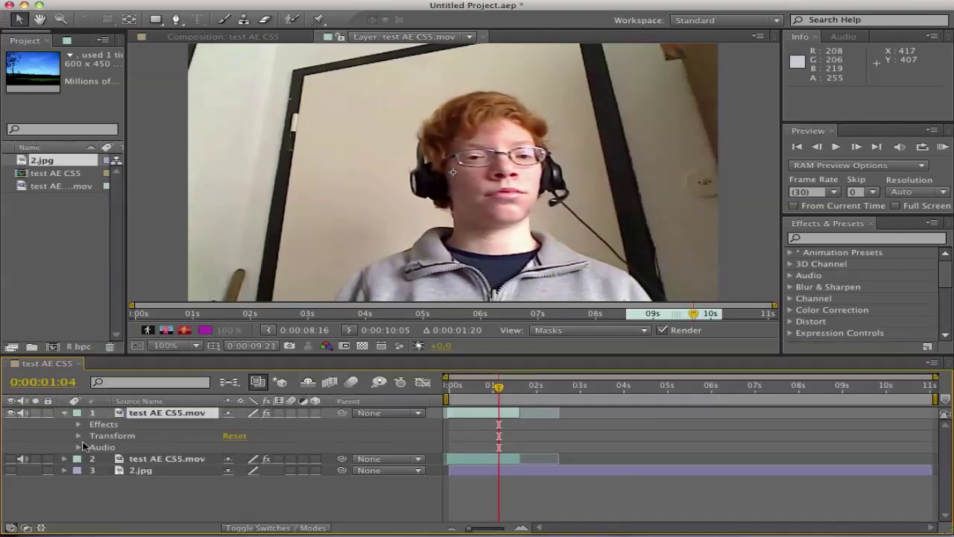
Scrub through the webcam clip's opening frames to preview the motion, then return to the first frame.
click(460, 387)
drag(462, 387, 466, 390)
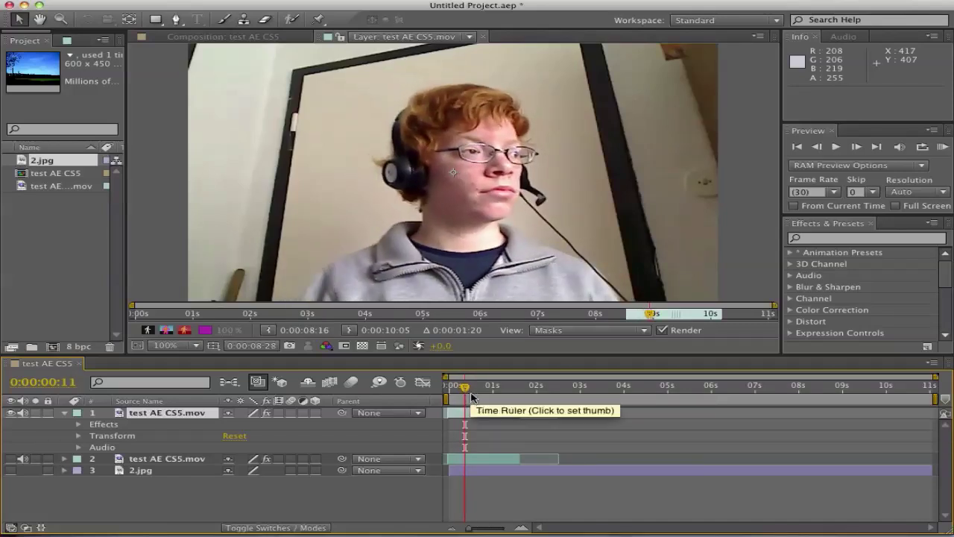
drag(475, 387, 478, 387)
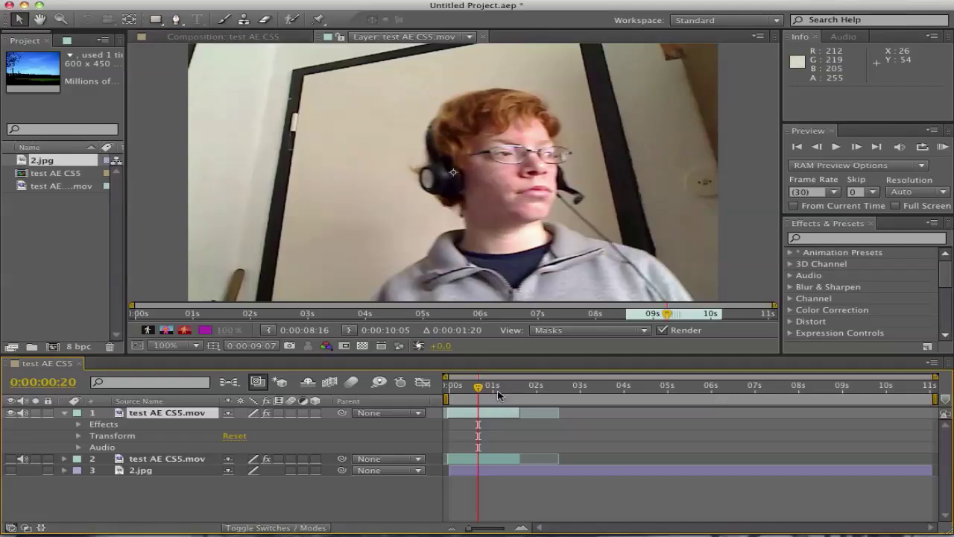
mouse_move(498, 395)
mouse_down()
mouse_move(474, 395)
mouse_move(484, 395)
mouse_up()
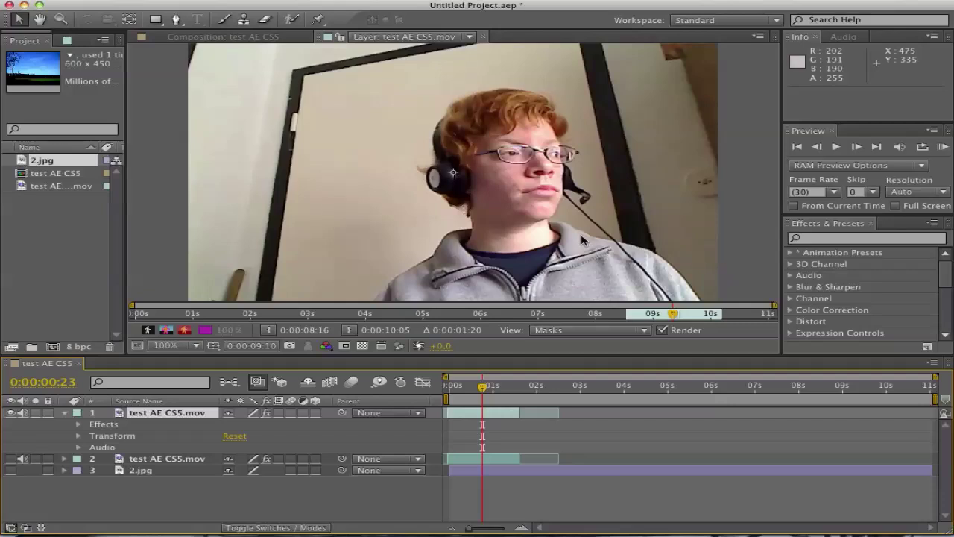
drag(462, 387, 448, 388)
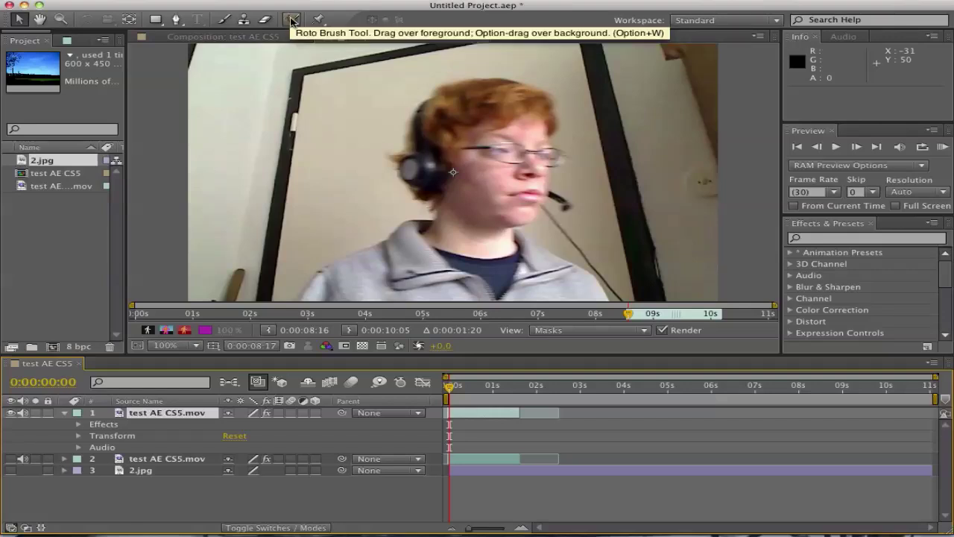
Select the Roto Brush tool and toggle Show Alpha on and off to check the layer's alpha.
click(292, 20)
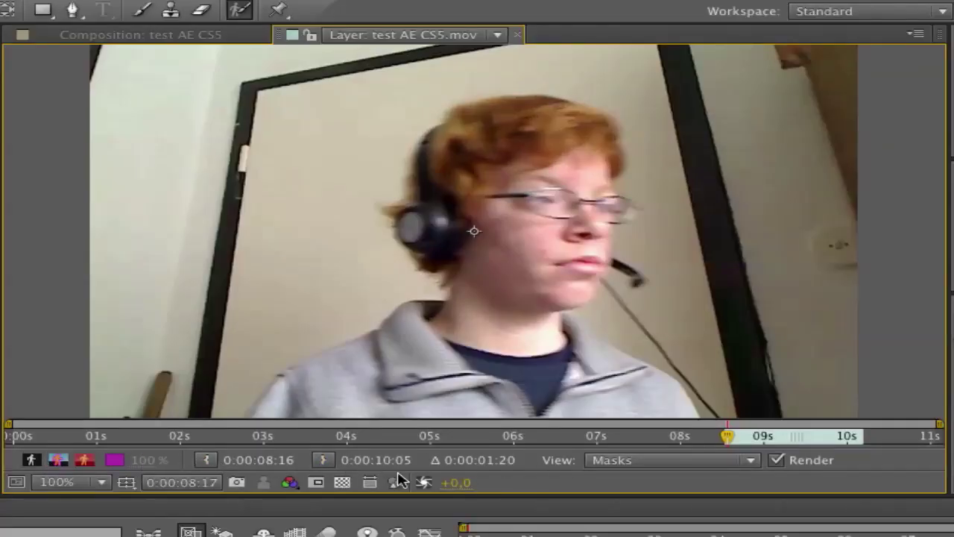
click(32, 460)
click(32, 460)
Paint Roto Brush foreground strokes over the sweater, neck, collar, glasses arm and left shoulder.
mouse_move(273, 414)
mouse_down()
mouse_move(400, 328)
mouse_move(470, 304)
mouse_move(478, 276)
mouse_move(423, 230)
mouse_move(439, 165)
mouse_move(466, 135)
mouse_move(486, 121)
mouse_move(527, 118)
mouse_move(571, 118)
mouse_move(589, 129)
mouse_move(597, 152)
mouse_move(576, 270)
mouse_move(549, 300)
mouse_move(544, 326)
mouse_move(591, 379)
mouse_move(674, 408)
mouse_move(668, 418)
mouse_move(278, 420)
mouse_up()
mouse_move(458, 371)
mouse_down()
mouse_move(427, 386)
mouse_move(501, 384)
mouse_up()
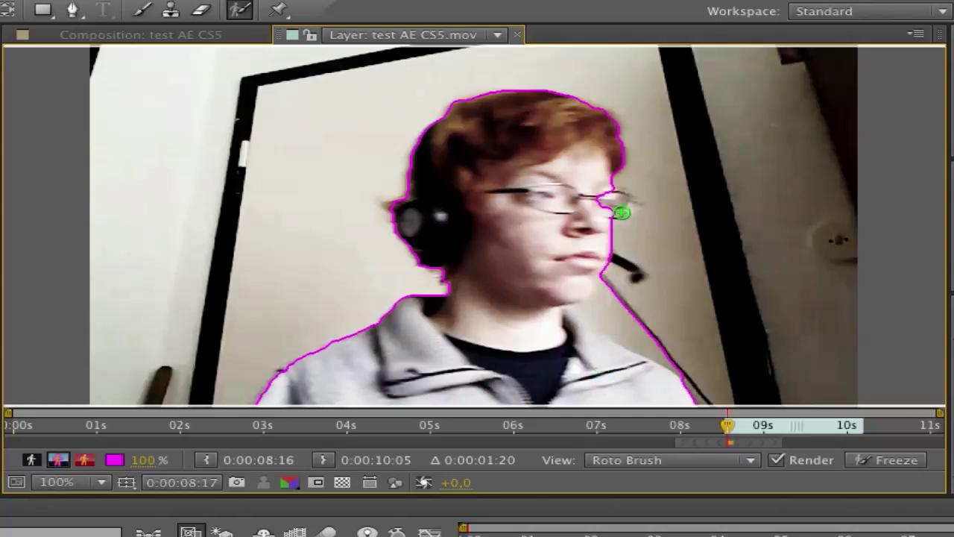
drag(620, 208, 596, 191)
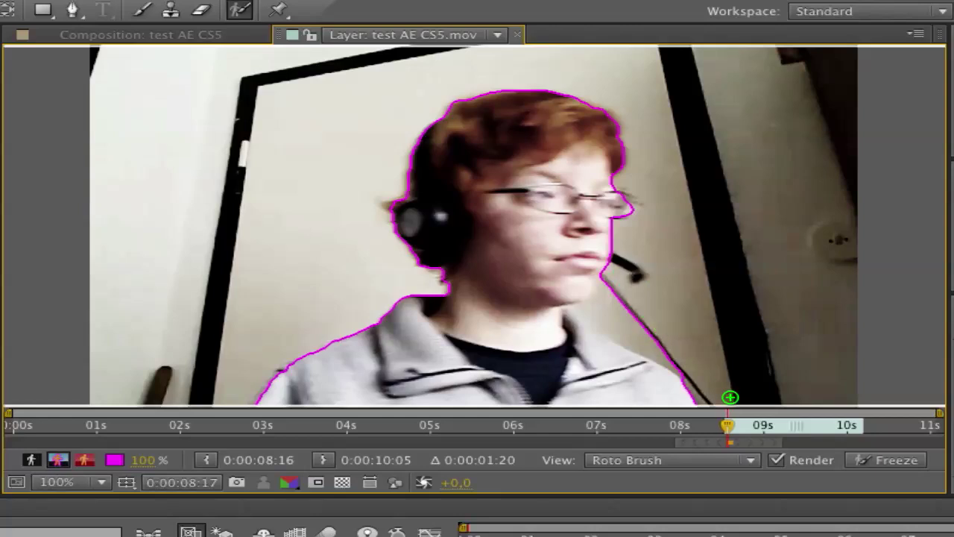
drag(578, 494, 572, 533)
drag(219, 476, 288, 383)
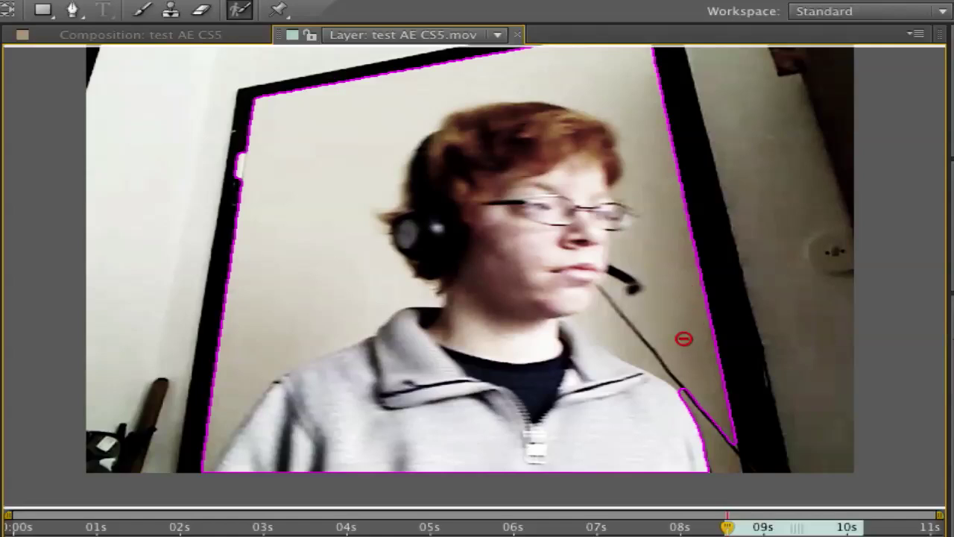
Subtract the door frame and wall beside the neck, then add the neck and temple hair back.
mouse_move(683, 339)
mouse_down()
mouse_move(685, 245)
mouse_move(639, 103)
mouse_move(593, 78)
mouse_move(484, 77)
mouse_move(349, 111)
mouse_move(311, 186)
mouse_move(315, 293)
mouse_move(228, 402)
mouse_up()
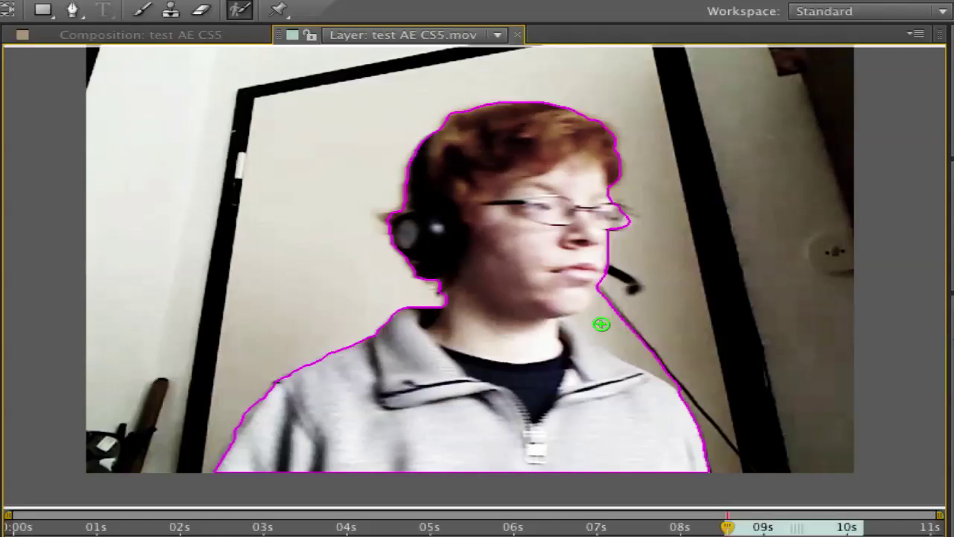
drag(598, 321, 623, 329)
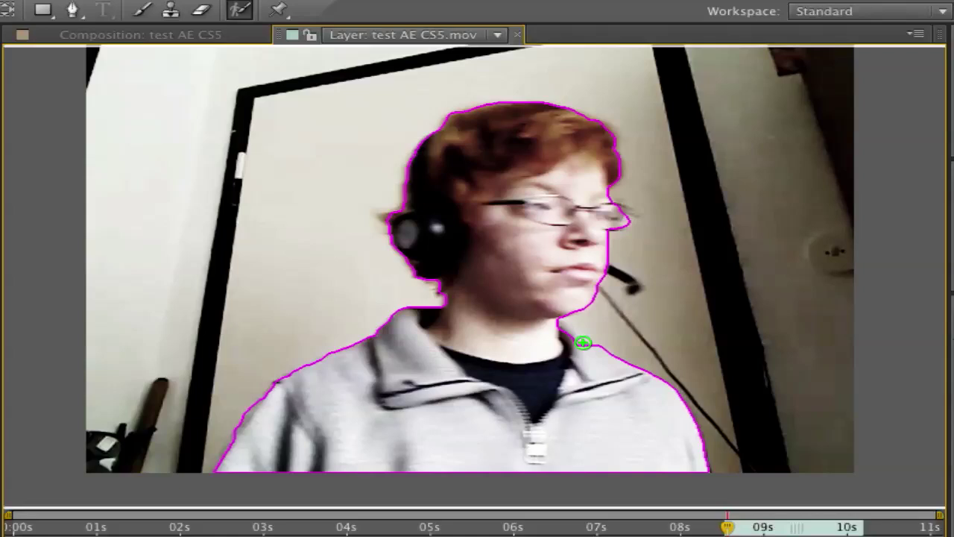
drag(574, 340, 543, 313)
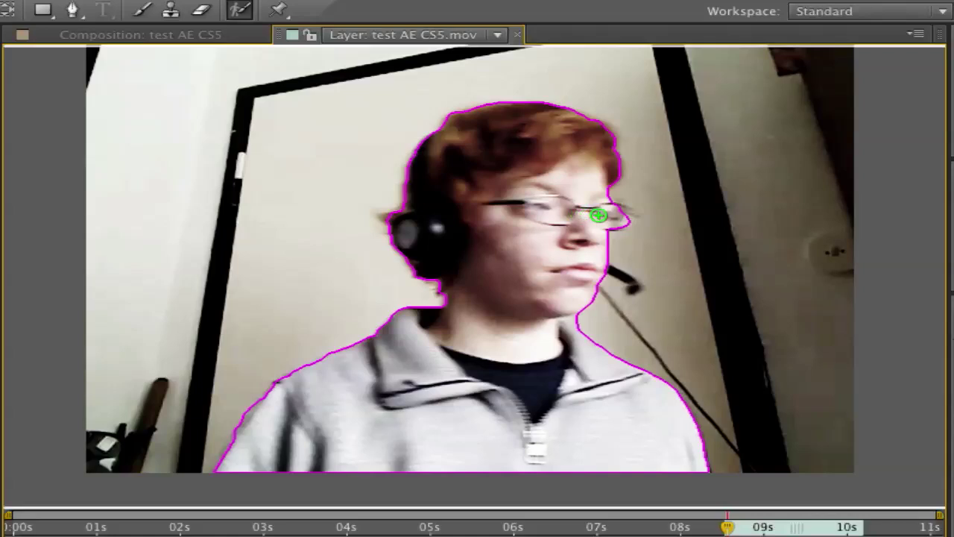
mouse_move(618, 212)
mouse_down()
mouse_move(594, 194)
mouse_move(599, 169)
mouse_move(604, 197)
mouse_up()
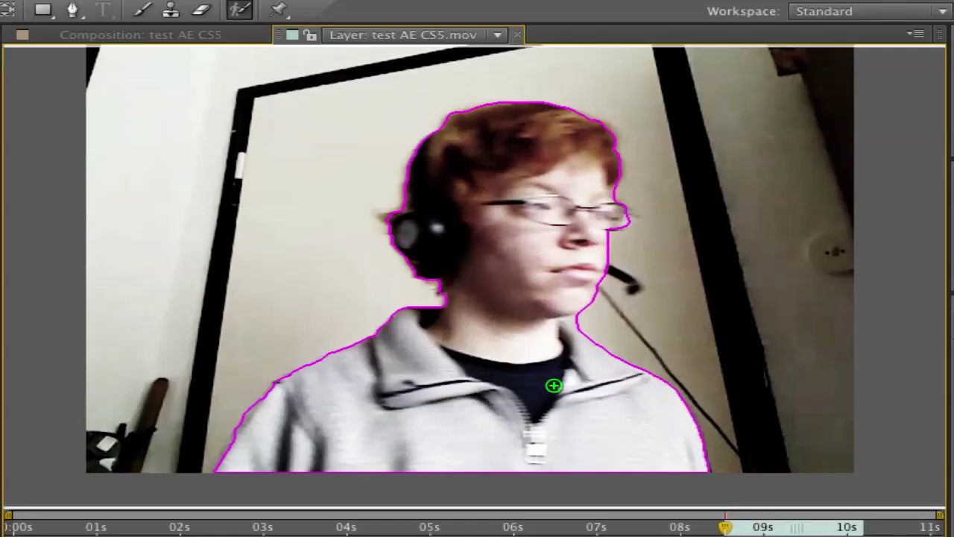
Advance one frame and add the glasses' right edge, tip and the cheek to the outline.
key(Page_Down)
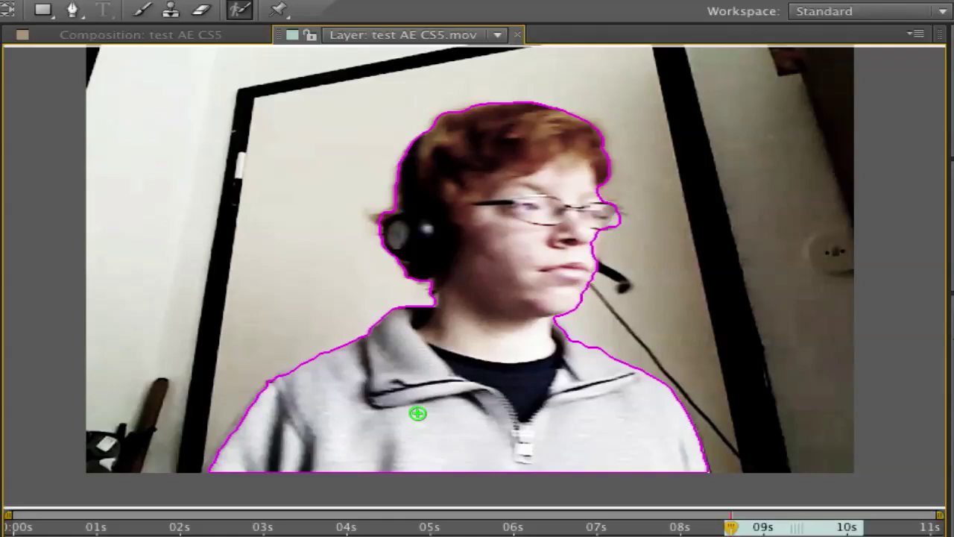
drag(600, 212, 596, 149)
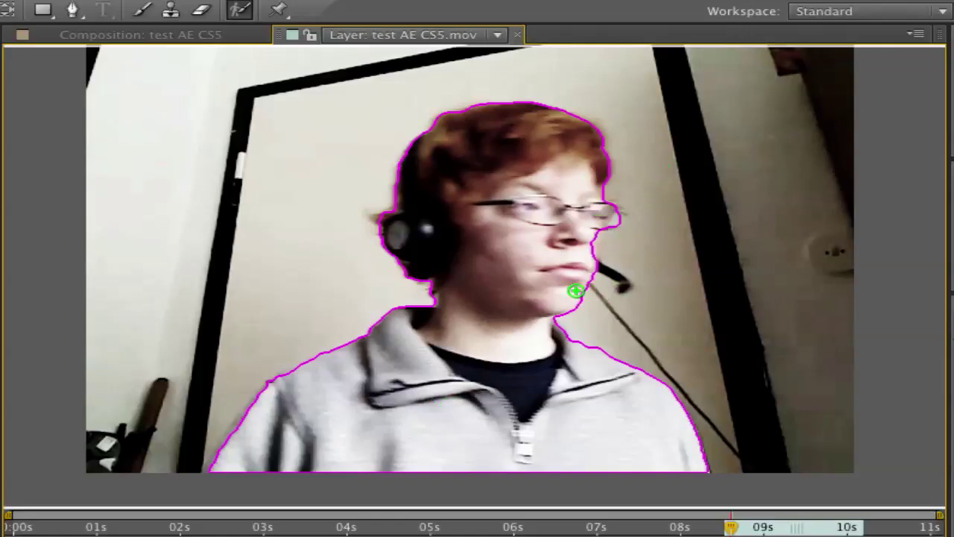
drag(583, 258, 591, 227)
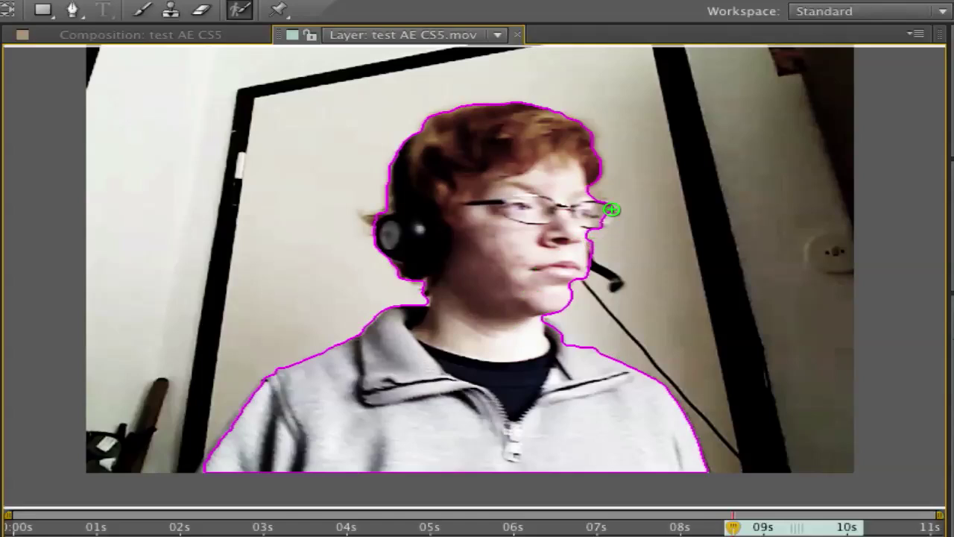
mouse_move(612, 209)
mouse_down()
mouse_move(600, 219)
mouse_move(610, 212)
mouse_up()
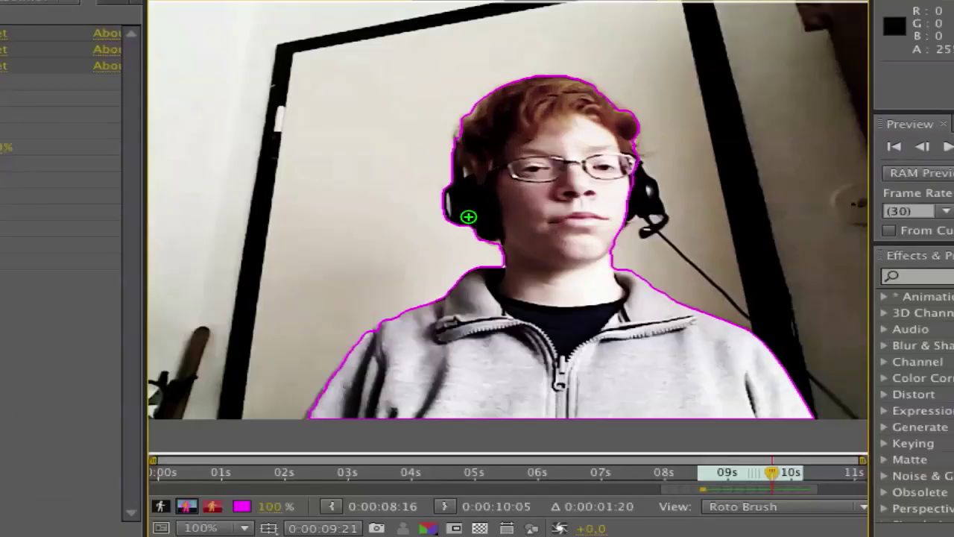
Change the Roto Brush matte outline colour to blue.
click(241, 507)
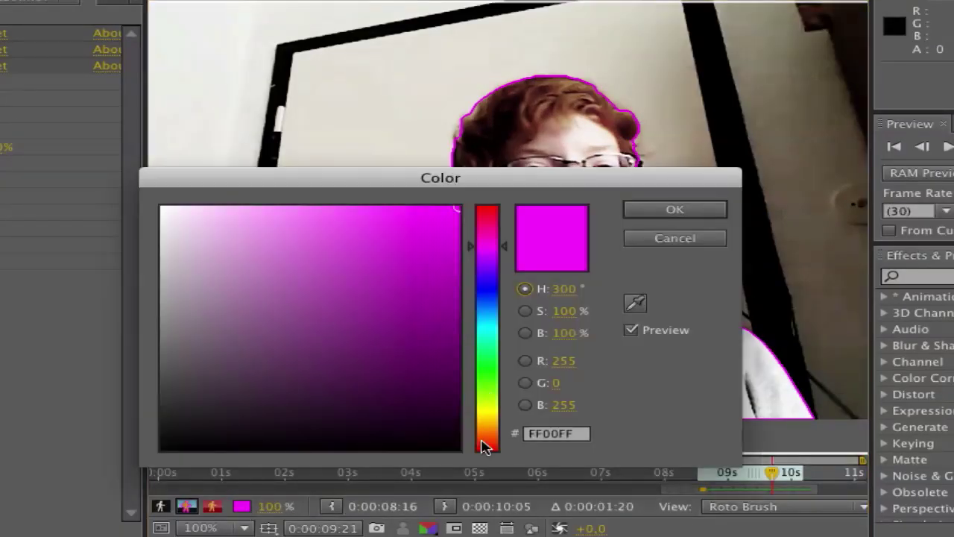
drag(487, 441, 486, 472)
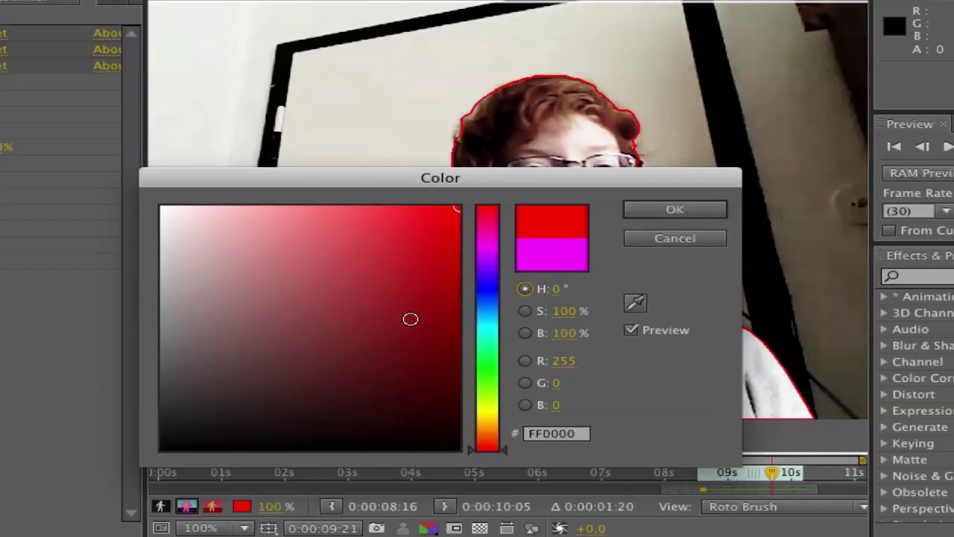
click(496, 297)
click(680, 209)
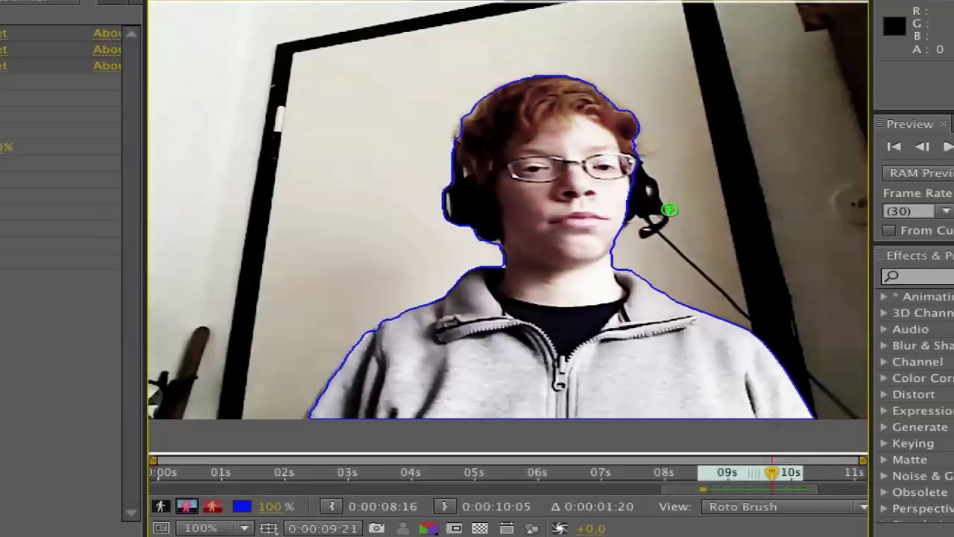
Switch to the overlay view, set the overlay colour to cyan (00DEFF) and raise its opacity.
click(213, 506)
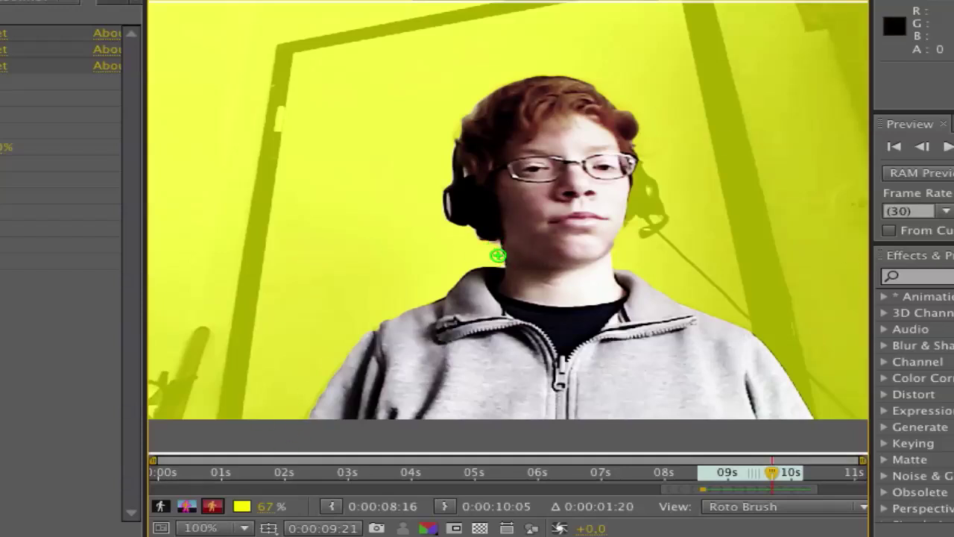
click(241, 506)
click(485, 323)
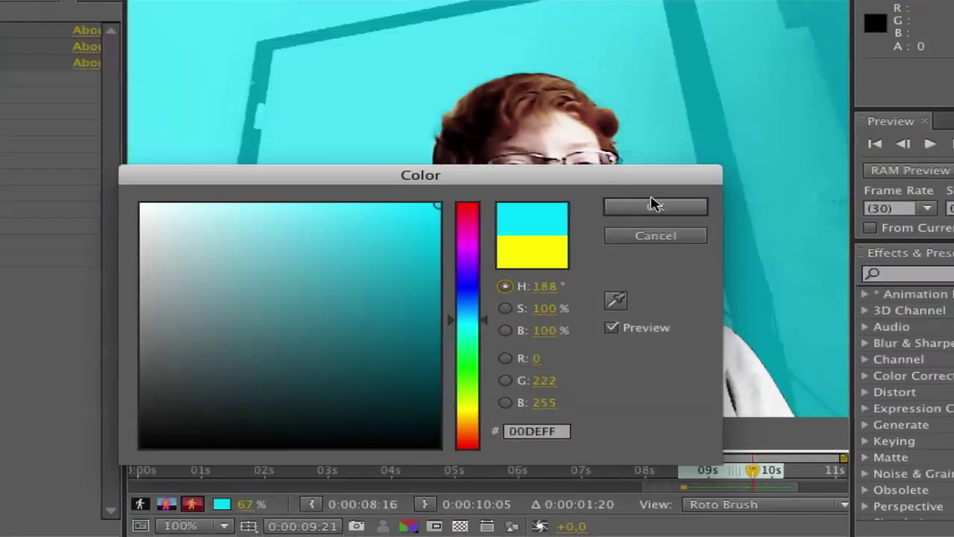
click(673, 209)
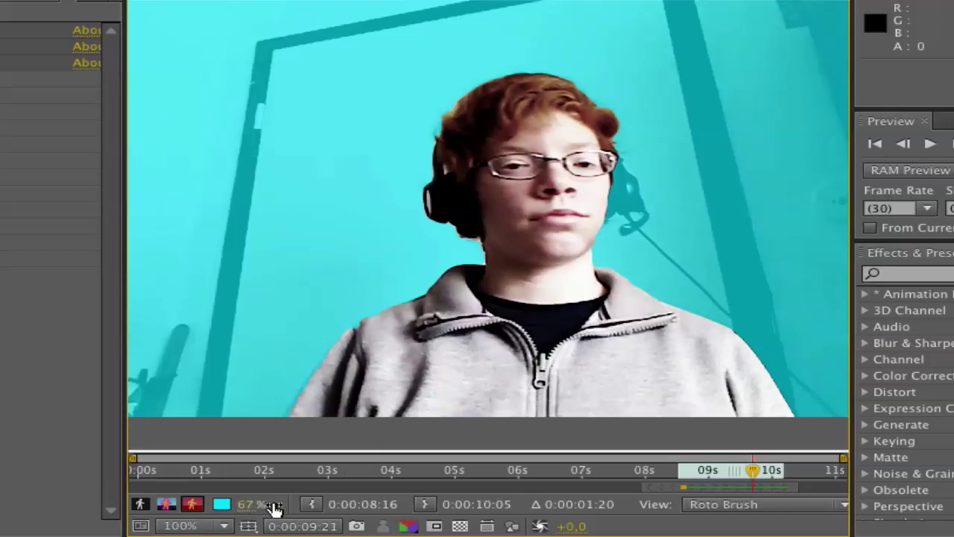
mouse_move(265, 506)
mouse_down()
mouse_move(300, 498)
mouse_move(251, 505)
mouse_up()
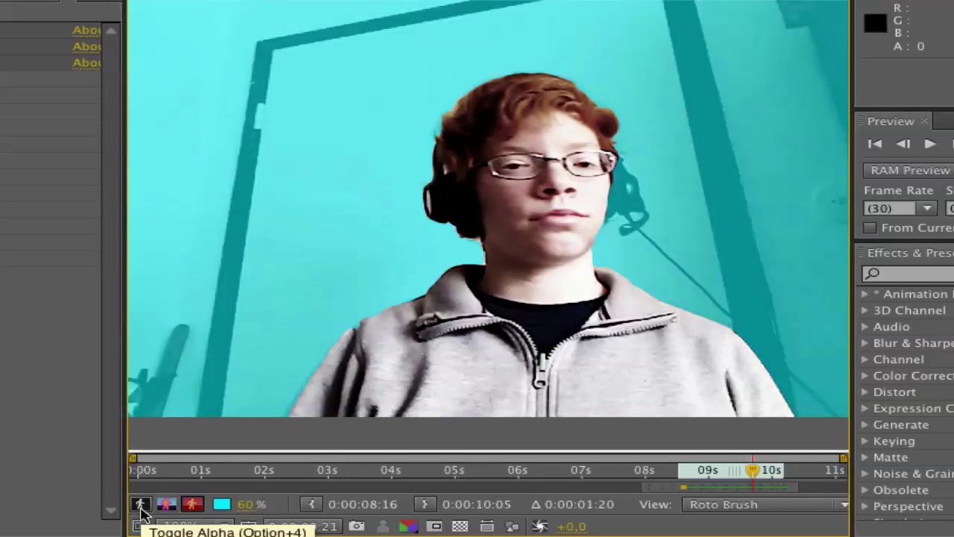
Checking the alpha view, set Smooth 3.1, Feather 19.8%, Choke -2%, and enable Refine Matte.
click(141, 507)
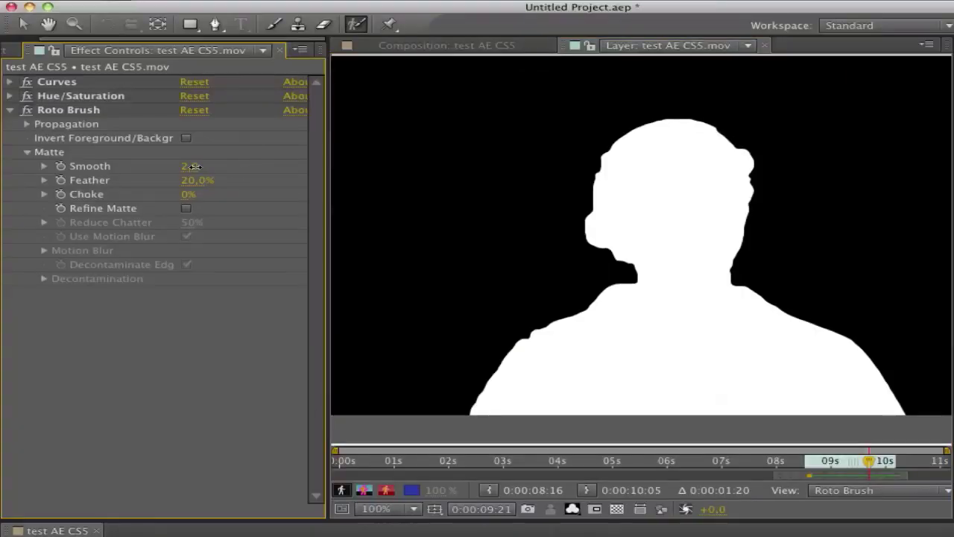
drag(194, 167, 222, 167)
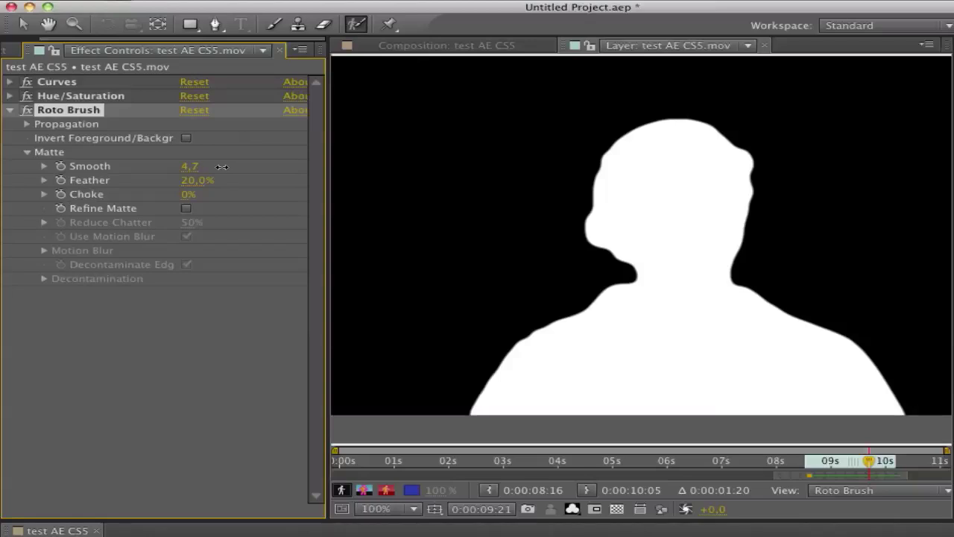
click(365, 491)
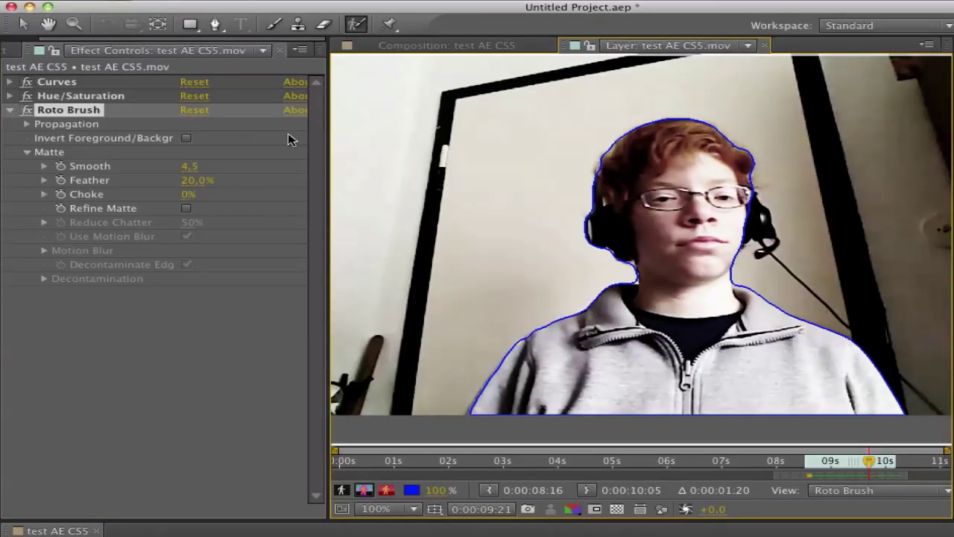
drag(201, 168, 180, 167)
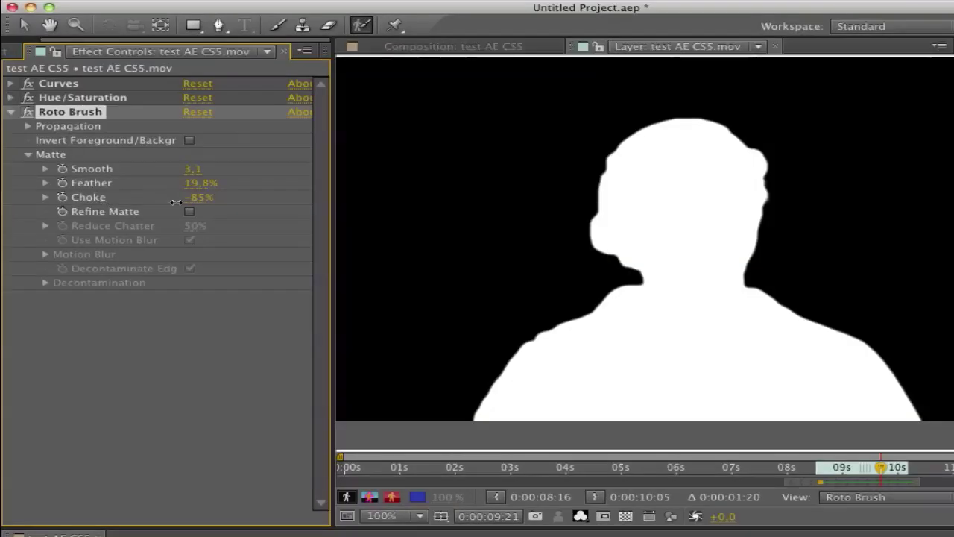
drag(170, 204, 240, 197)
key(alt+4)
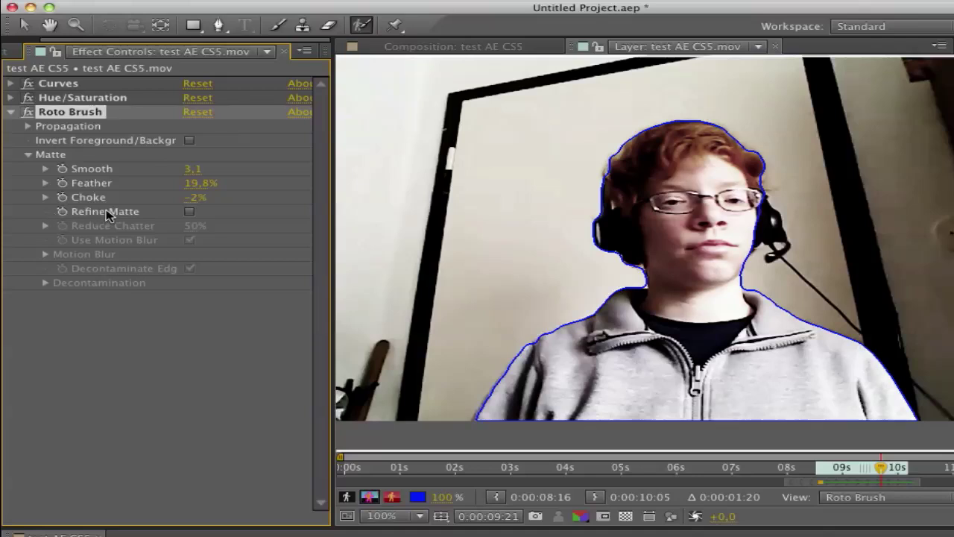
click(190, 212)
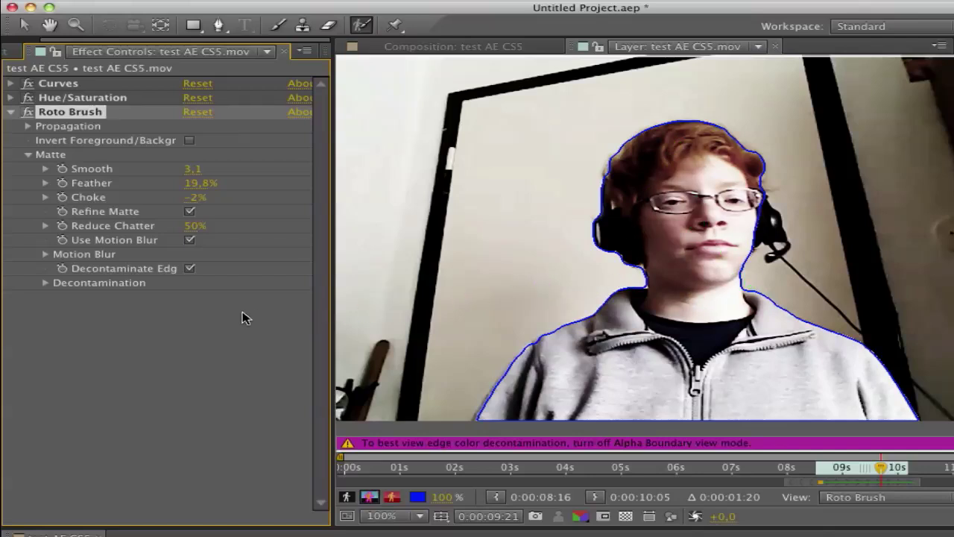
Expand the Roto Brush Motion Blur settings and move the time indicator to about 0:00:00:25.
click(46, 256)
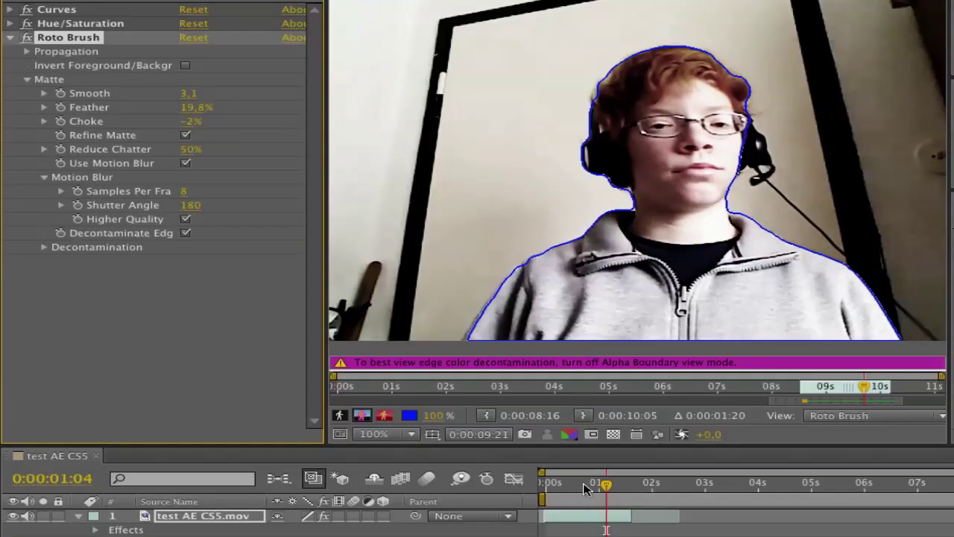
mouse_move(585, 489)
mouse_down()
mouse_move(563, 489)
mouse_move(590, 489)
mouse_up()
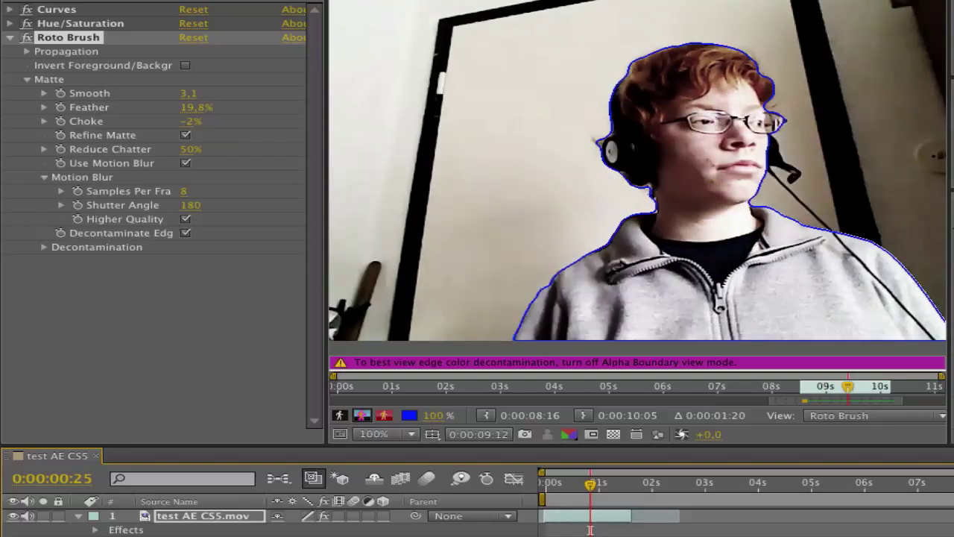
Show the cut-out person over black in the Composition panel and adjust the Roto Brush matte controls.
click(590, 530)
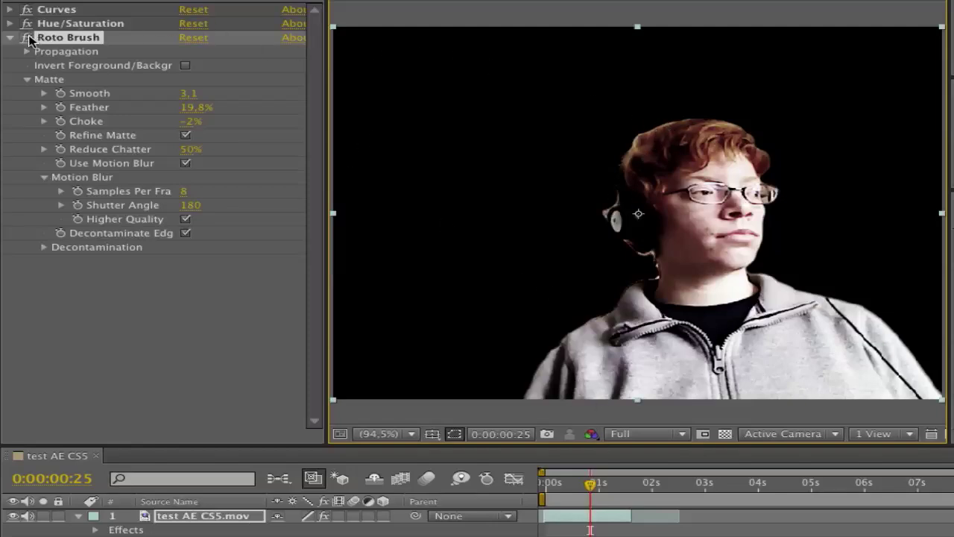
click(188, 93)
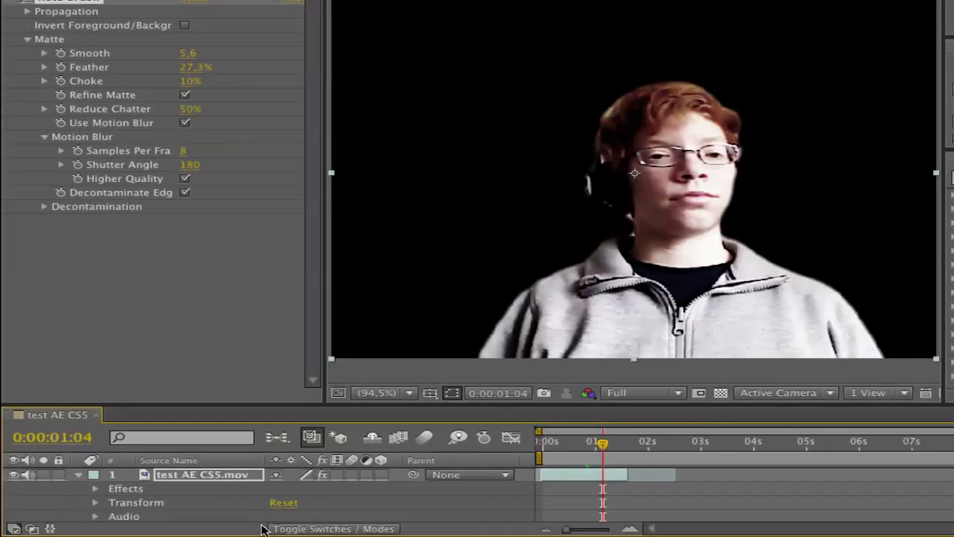
Collapse layer 1 and turn on the 2.jpg layer to show the sky, trees and turbine behind the person.
click(78, 475)
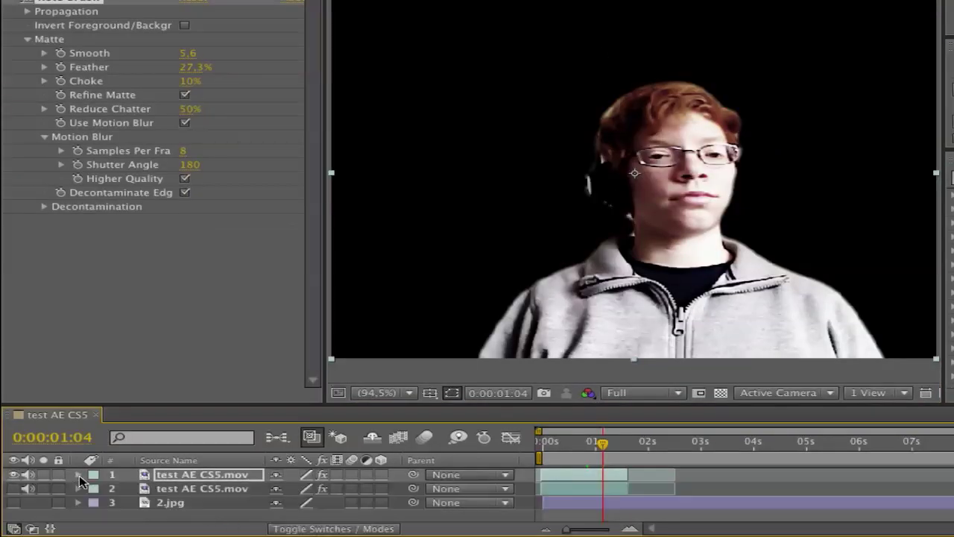
click(173, 504)
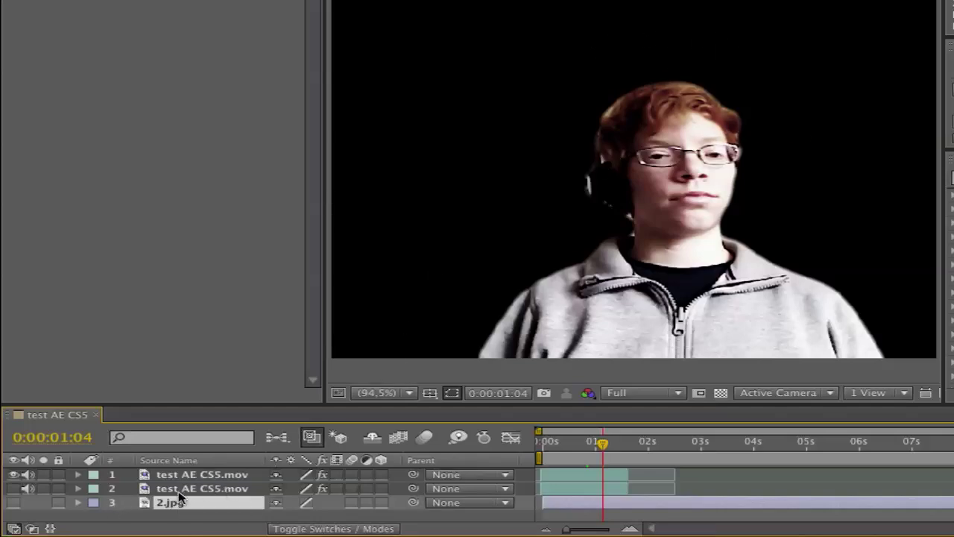
click(13, 503)
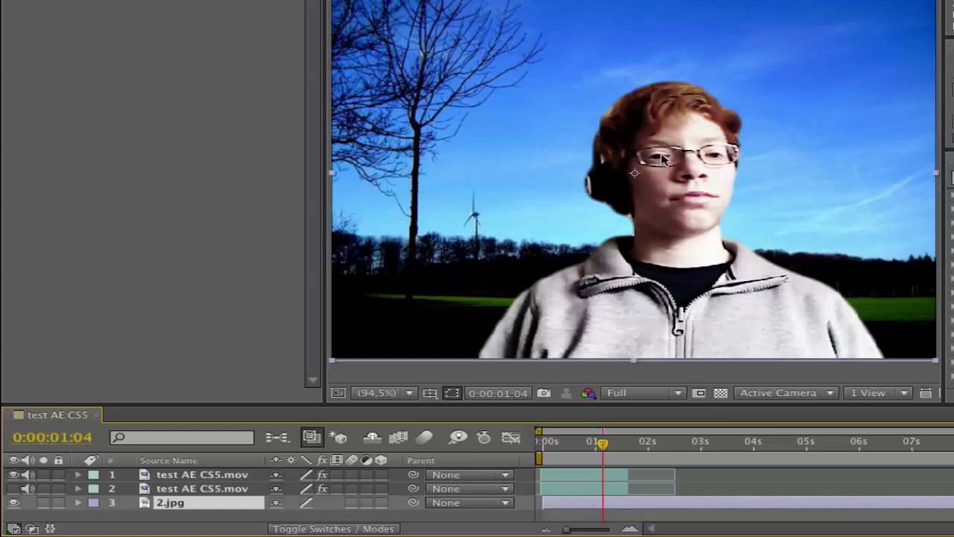
Preview the composite from 0:00:00:00, then scrub frames up to about 0:00:01:15 to check the cut-out.
drag(574, 442, 477, 451)
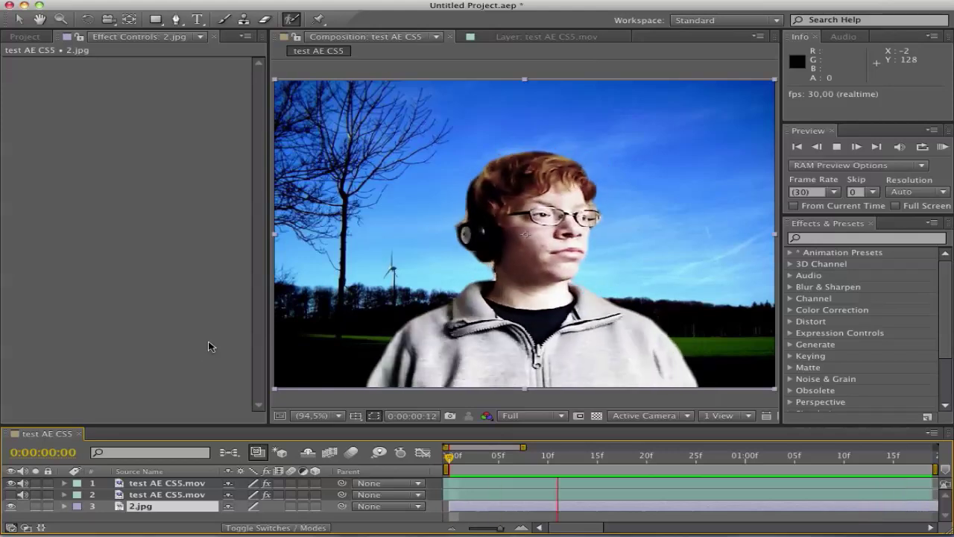
key(space)
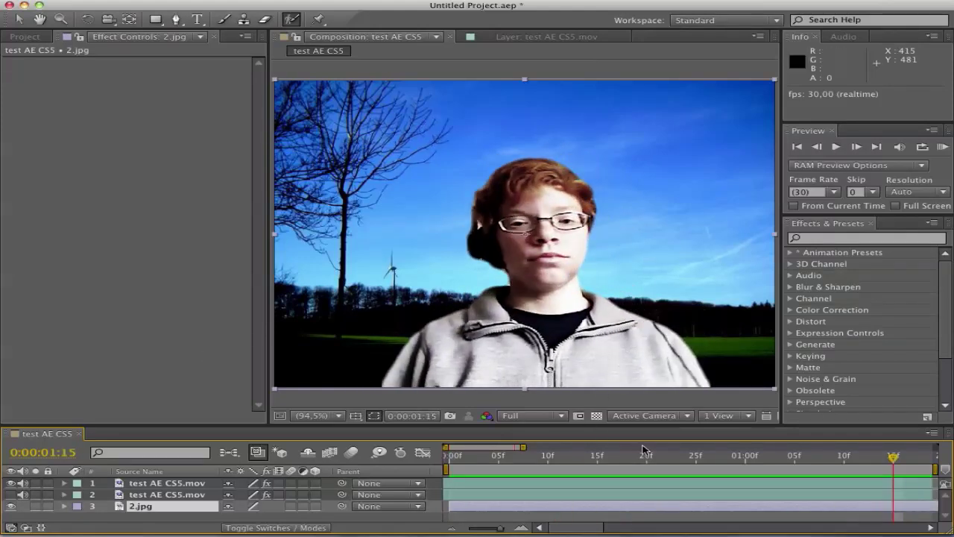
drag(639, 456, 705, 460)
click(746, 458)
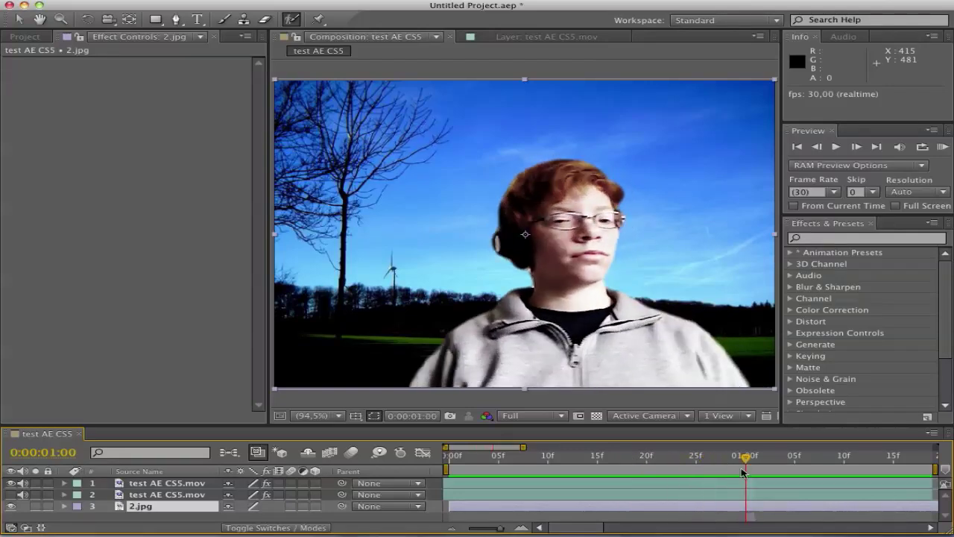
drag(703, 458, 772, 466)
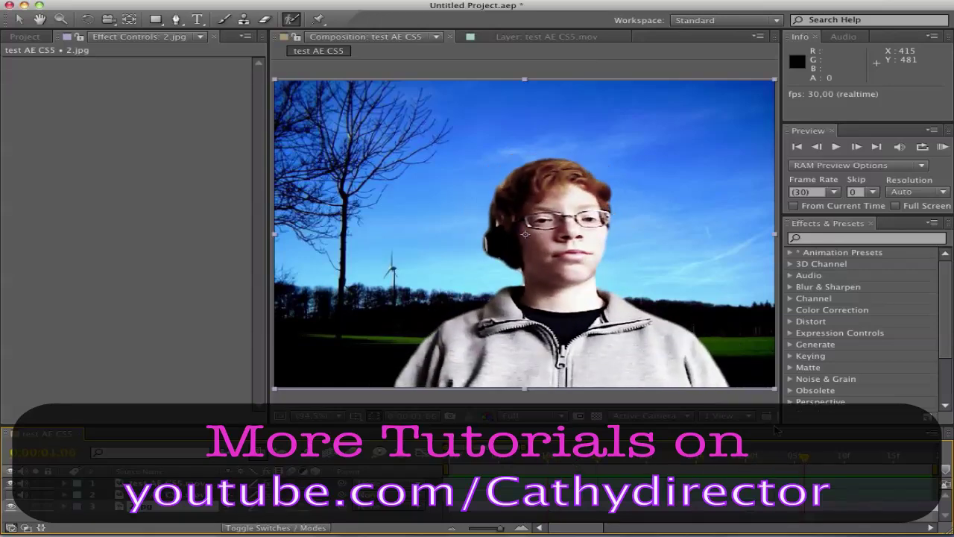